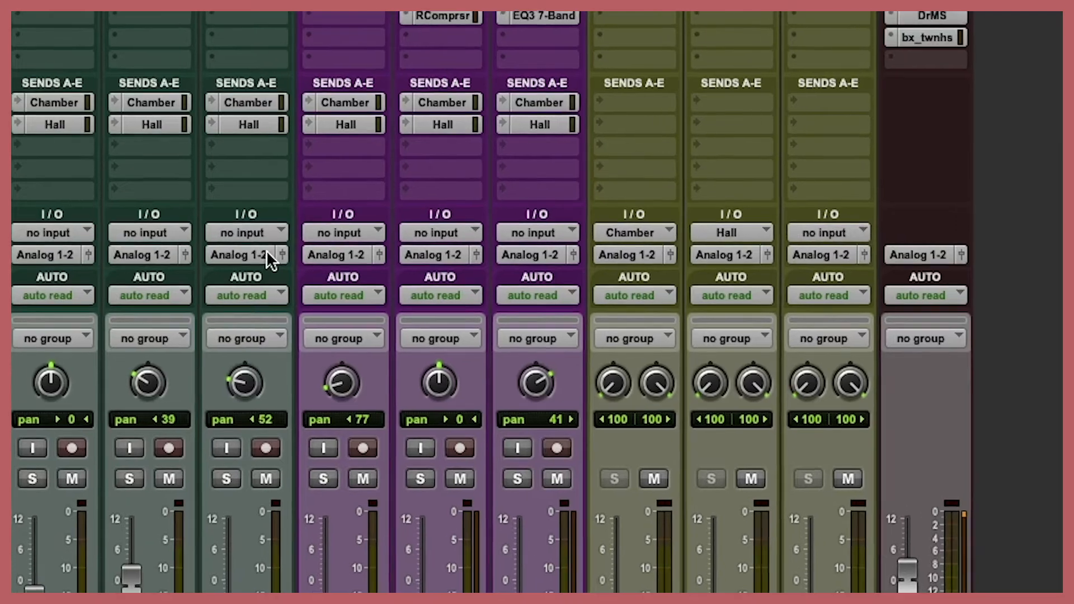
Step: Route the outputs of the Kick, Snr and OH tracks to Bus 1-2 (Stereo)
{"action": "left_click", "coordinate": [129, 177]}
{"action": "mouse_move", "coordinate": [347, 314]}
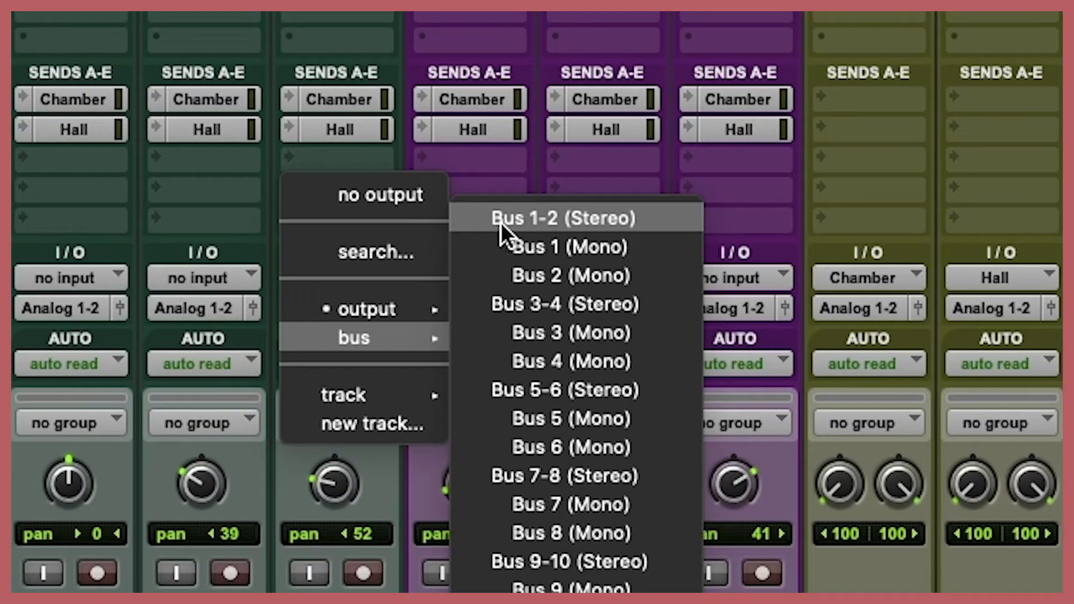
{"action": "left_click", "coordinate": [501, 223], "text": "alt+shift"}
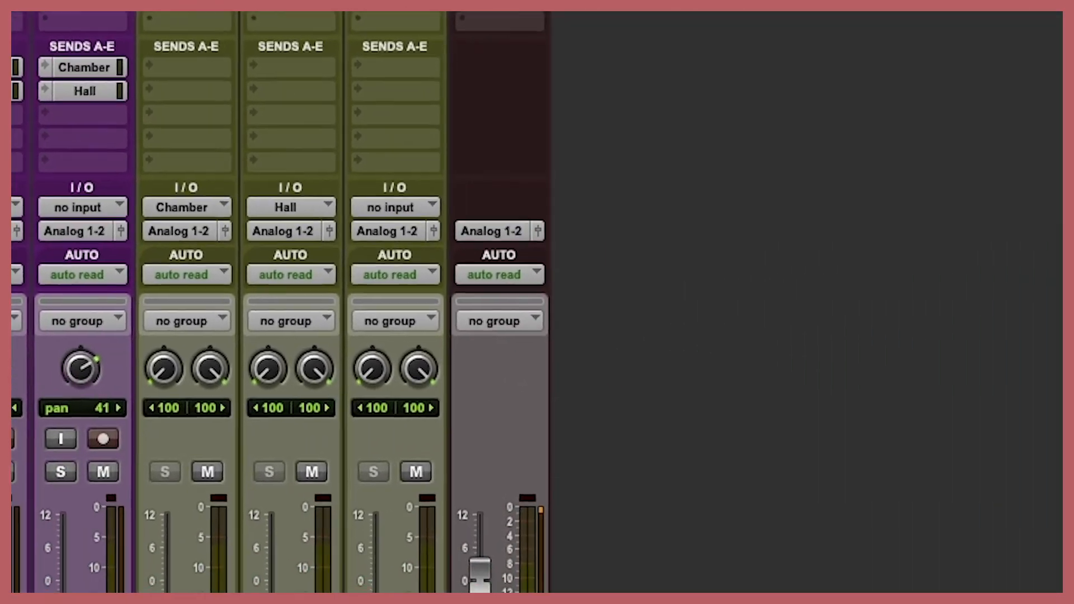
Step: Create one new stereo Aux Input track named Drums
{"action": "key", "text": "super+shift+n"}
{"action": "key", "text": "super+Right"}
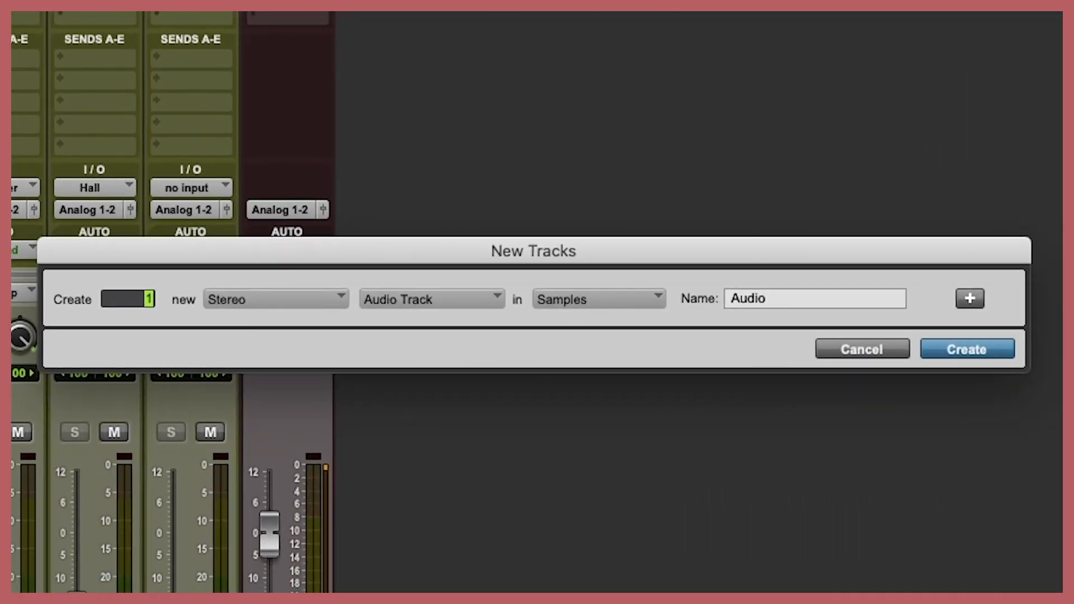
{"action": "key", "text": "super+Down"}
{"action": "key", "text": "Tab"}
{"action": "type", "text": "D"}
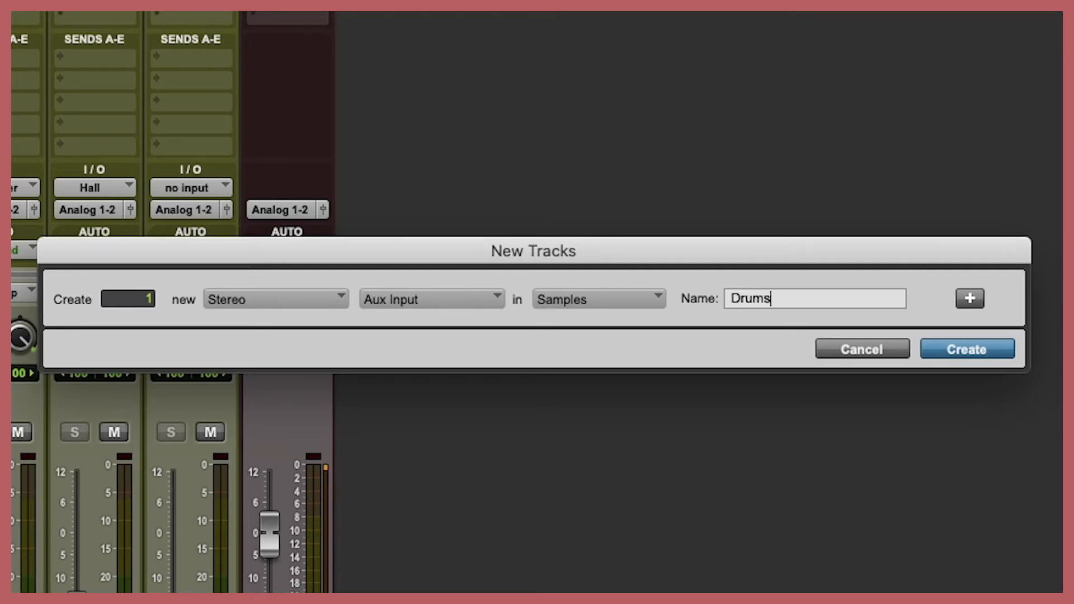
{"action": "key", "text": "Return"}
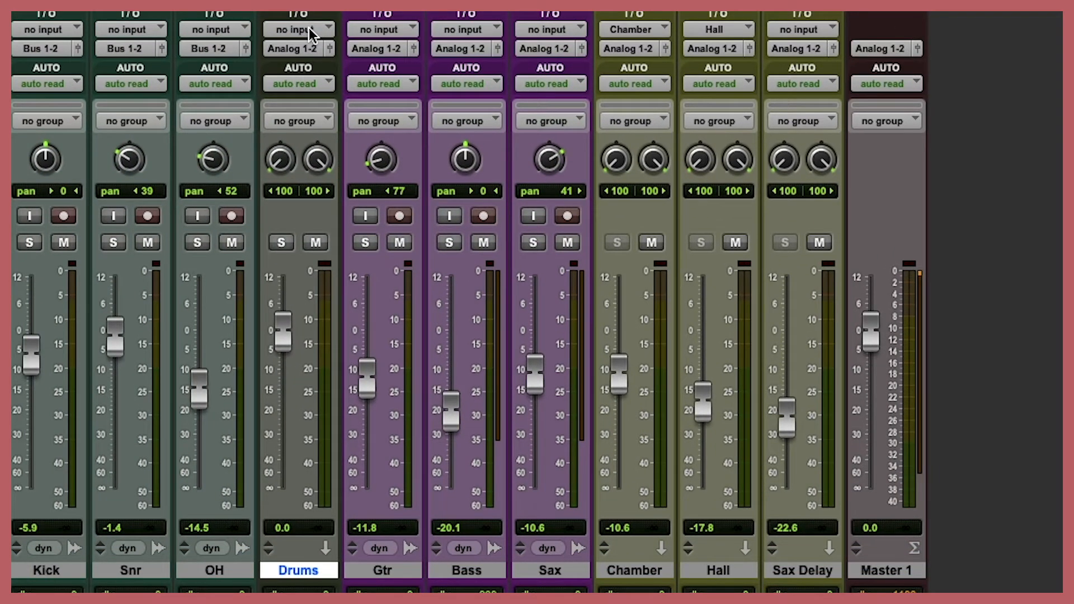
Step: Set the input of the Drums aux track to Bus 1-2 (Stereo)
{"action": "left_click", "coordinate": [307, 28]}
{"action": "mouse_move", "coordinate": [324, 48]}
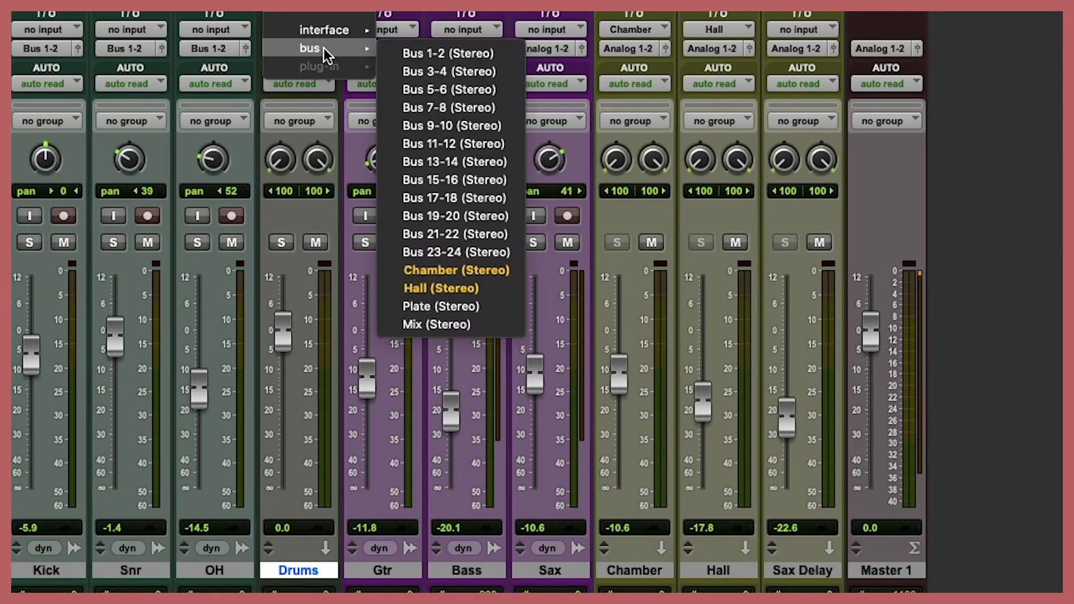
{"action": "left_click", "coordinate": [411, 50]}
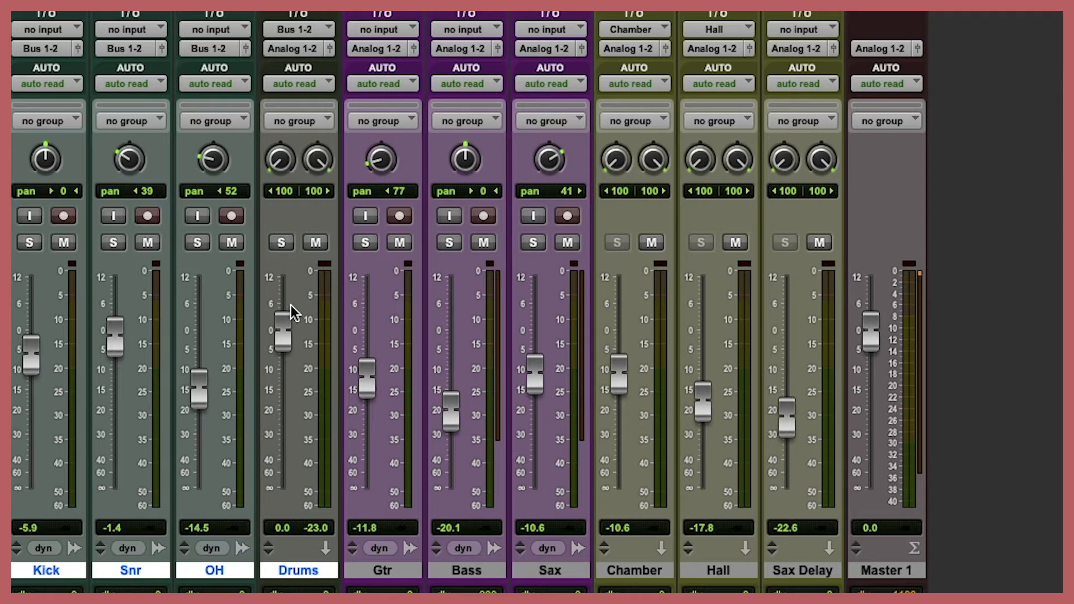
Step: Raise the Drums aux fader to +2.1 dB while the mix plays, and stop playback
{"action": "left_click", "coordinate": [306, 571], "text": "super"}
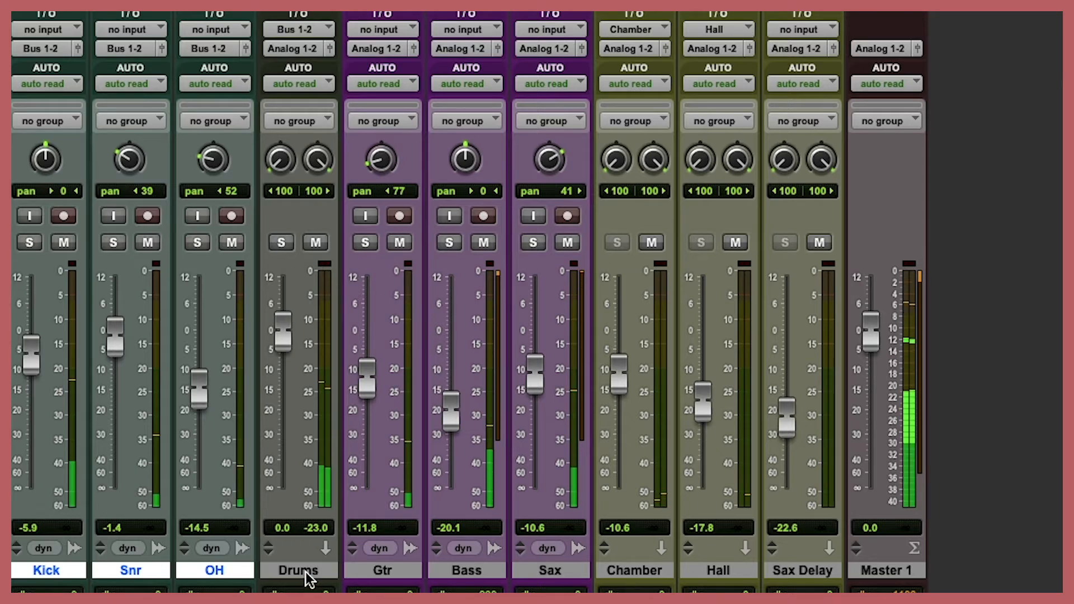
{"action": "left_click", "coordinate": [306, 572]}
{"action": "mouse_move", "coordinate": [283, 332]}
{"action": "left_mouse_down"}
{"action": "mouse_move", "coordinate": [281, 301]}
{"action": "mouse_move", "coordinate": [285, 333]}
{"action": "mouse_move", "coordinate": [283, 322]}
{"action": "left_mouse_up"}
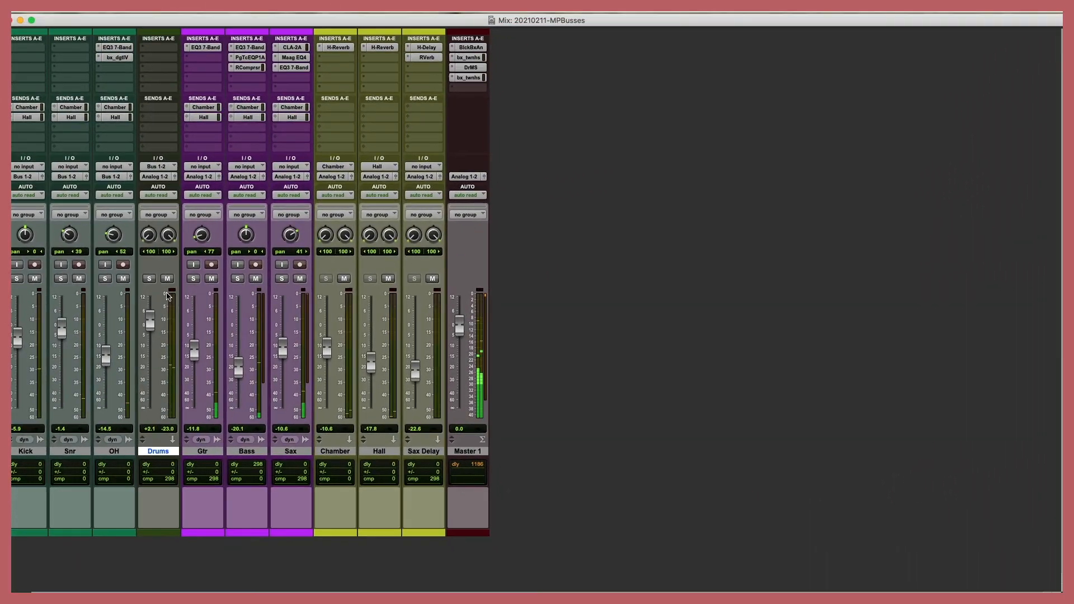
{"action": "key", "text": "space"}
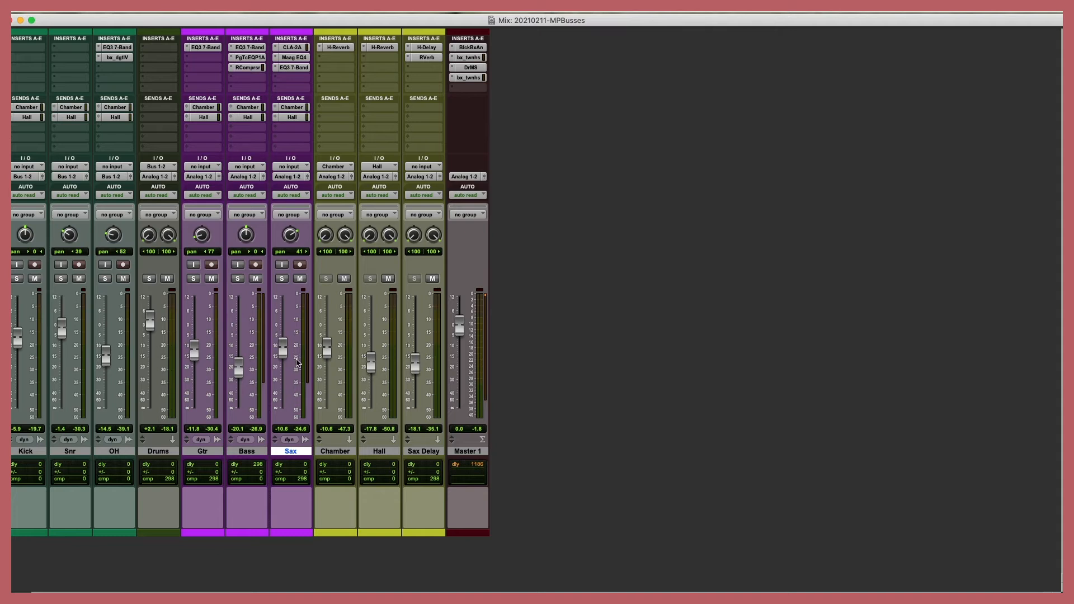
Step: Add a Bus 3-4 (Stereo) send in the third send slot of the Sax track and set its level to 0.0 dB
{"action": "left_click", "coordinate": [438, 453]}
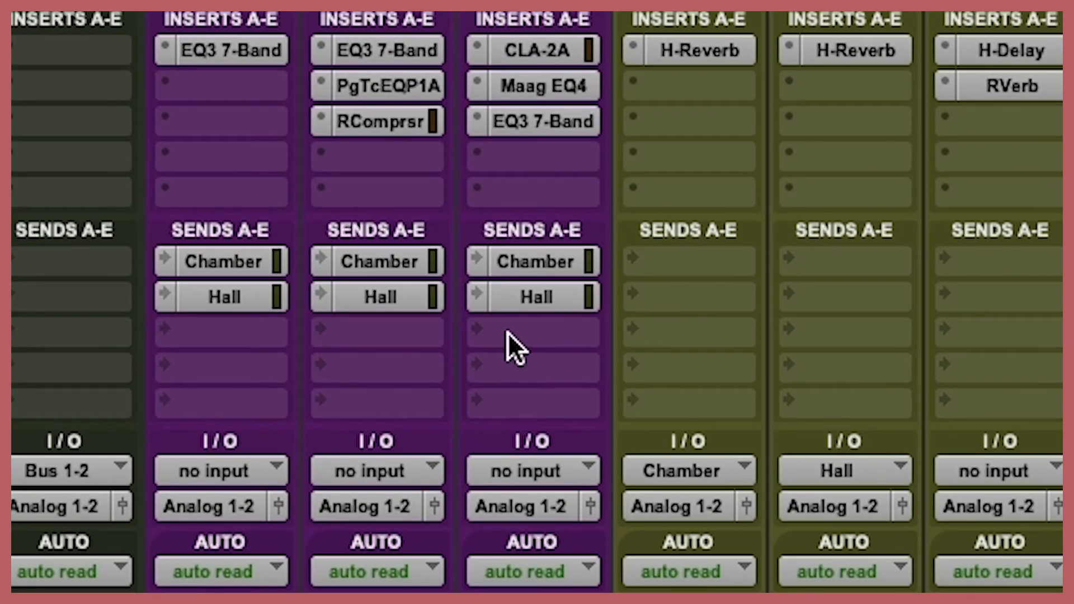
{"action": "left_click", "coordinate": [508, 332]}
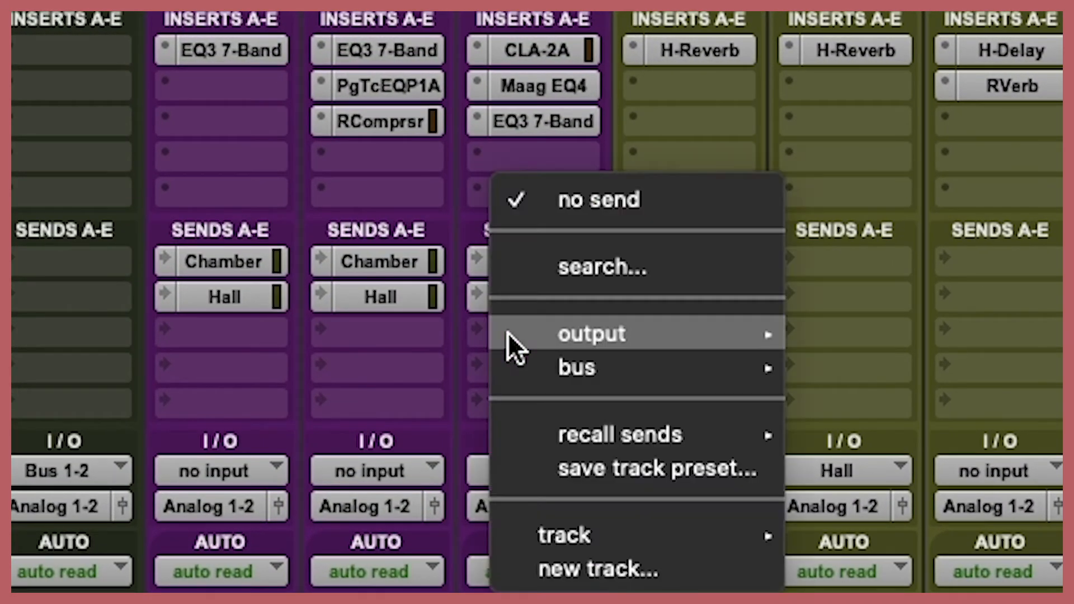
{"action": "mouse_move", "coordinate": [545, 364]}
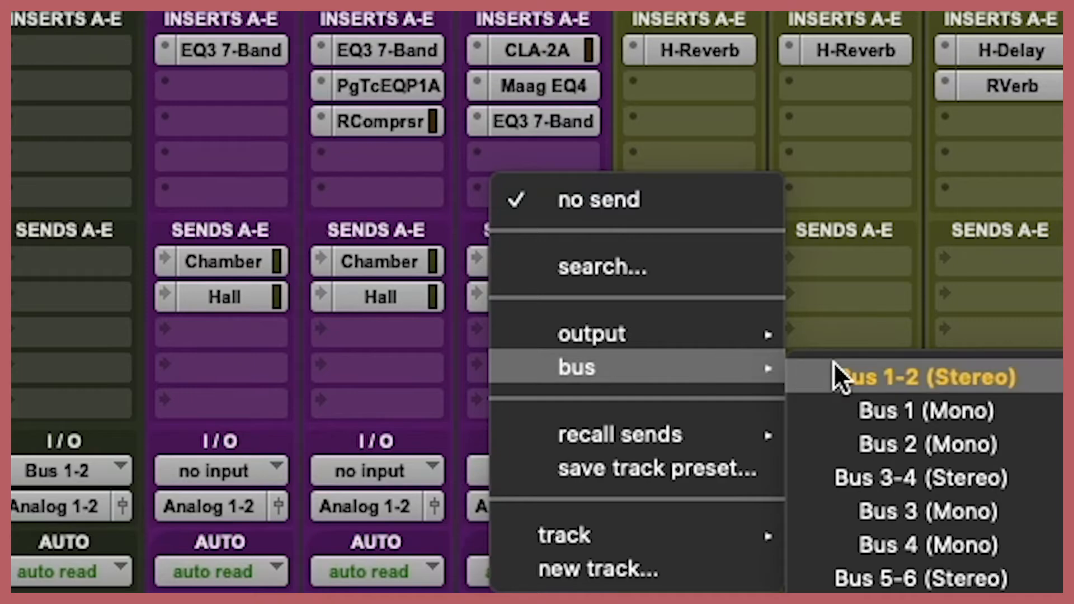
{"action": "left_click", "coordinate": [919, 478]}
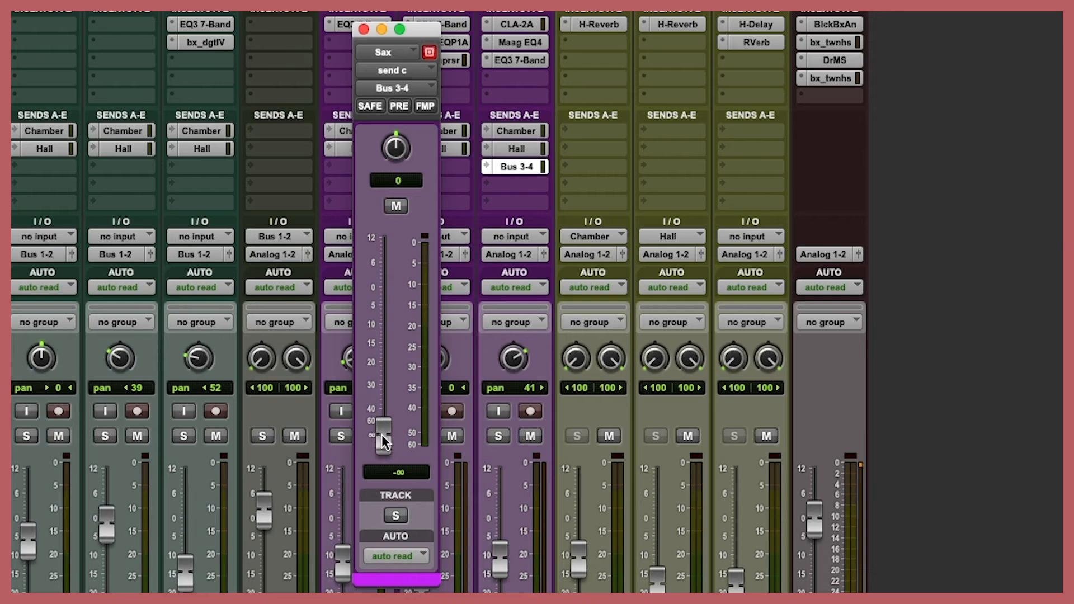
{"action": "left_click_drag", "start_coordinate": [384, 445], "coordinate": [385, 406]}
{"action": "left_click", "coordinate": [384, 386], "text": "alt"}
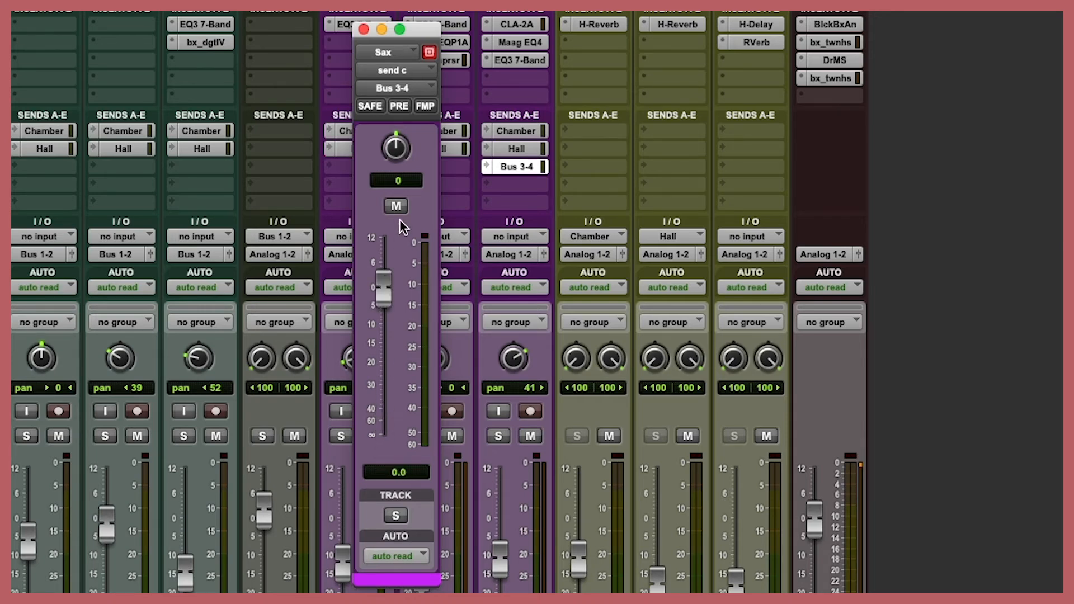
{"action": "left_click", "coordinate": [363, 29]}
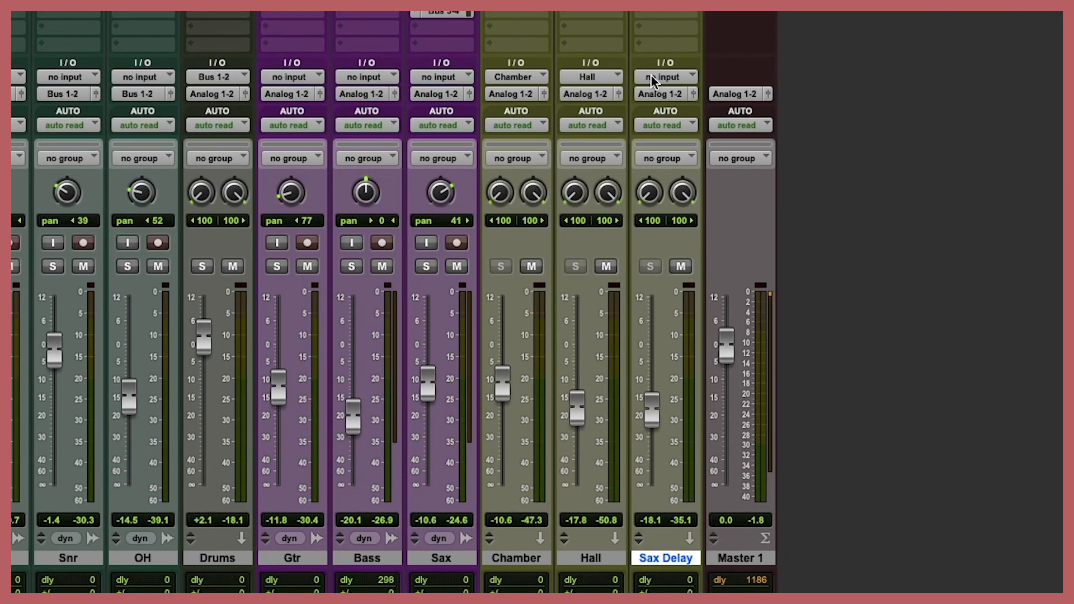
Step: Set the input of the Sax Delay aux track to Bus 3-4 (Stereo)
{"action": "left_click", "coordinate": [652, 79]}
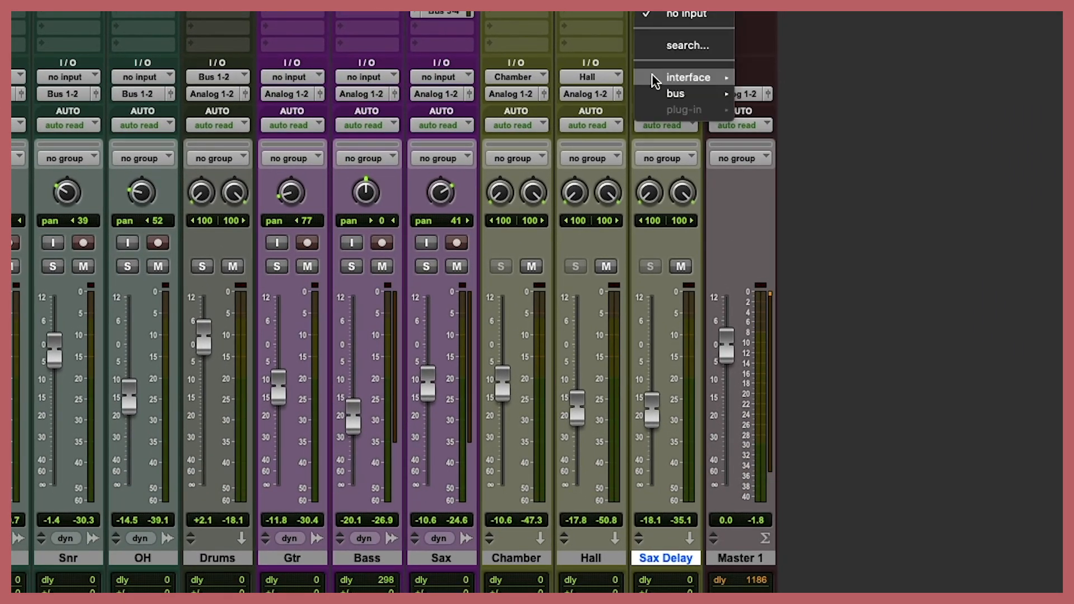
{"action": "mouse_move", "coordinate": [688, 94]}
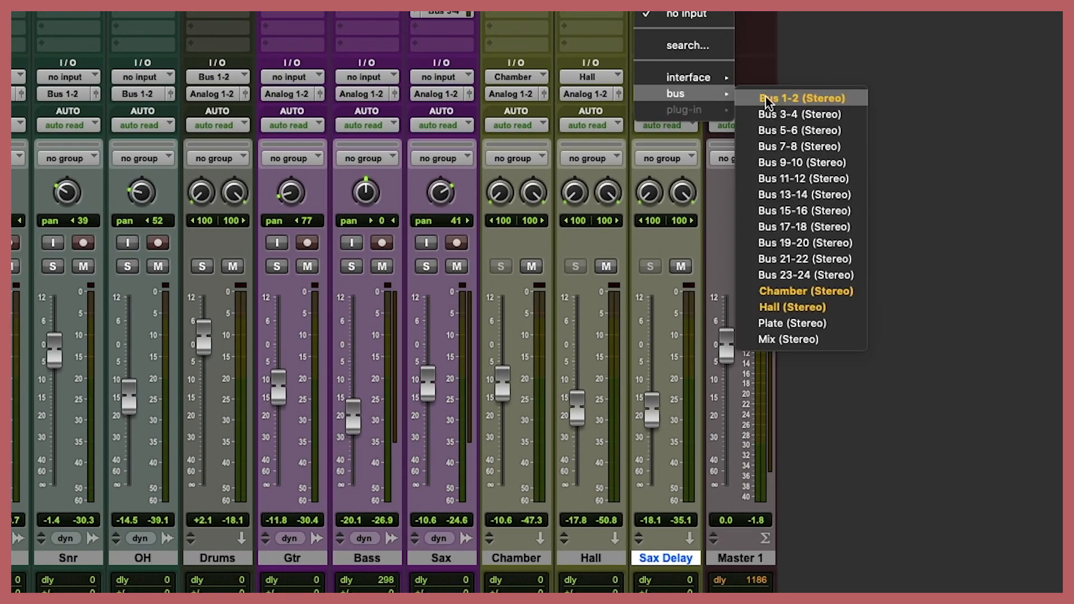
{"action": "left_click", "coordinate": [800, 114]}
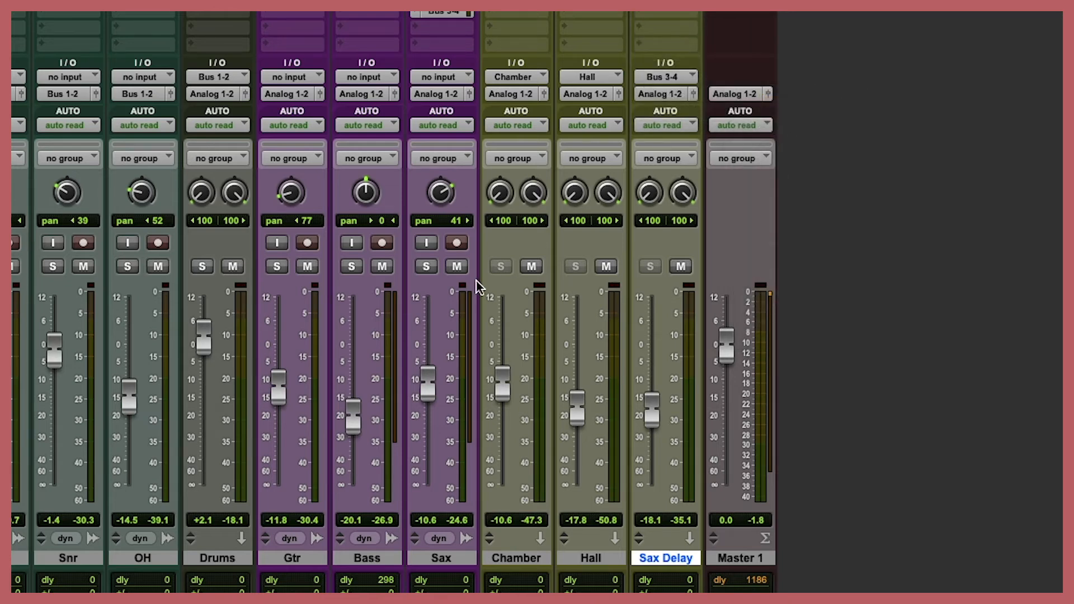
Step: Audition the delay with the Sax soloed and in the full mix, setting the Sax Delay fader to -21.8 dB
{"action": "left_click", "coordinate": [427, 267]}
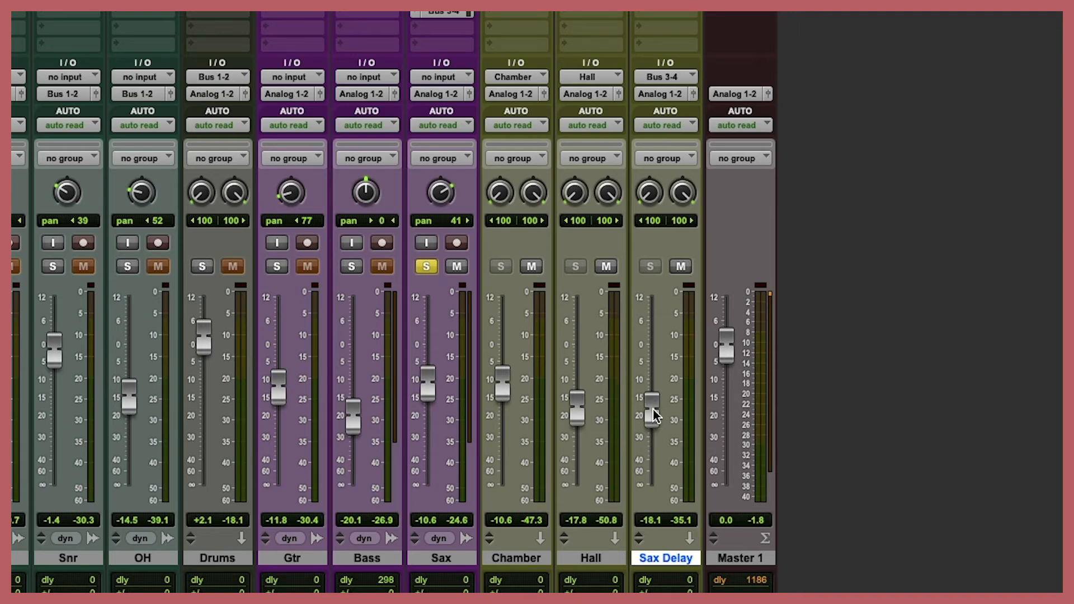
{"action": "mouse_move", "coordinate": [654, 415]}
{"action": "left_mouse_down"}
{"action": "mouse_move", "coordinate": [653, 387]}
{"action": "mouse_move", "coordinate": [660, 430]}
{"action": "left_mouse_up"}
{"action": "left_click", "coordinate": [425, 267]}
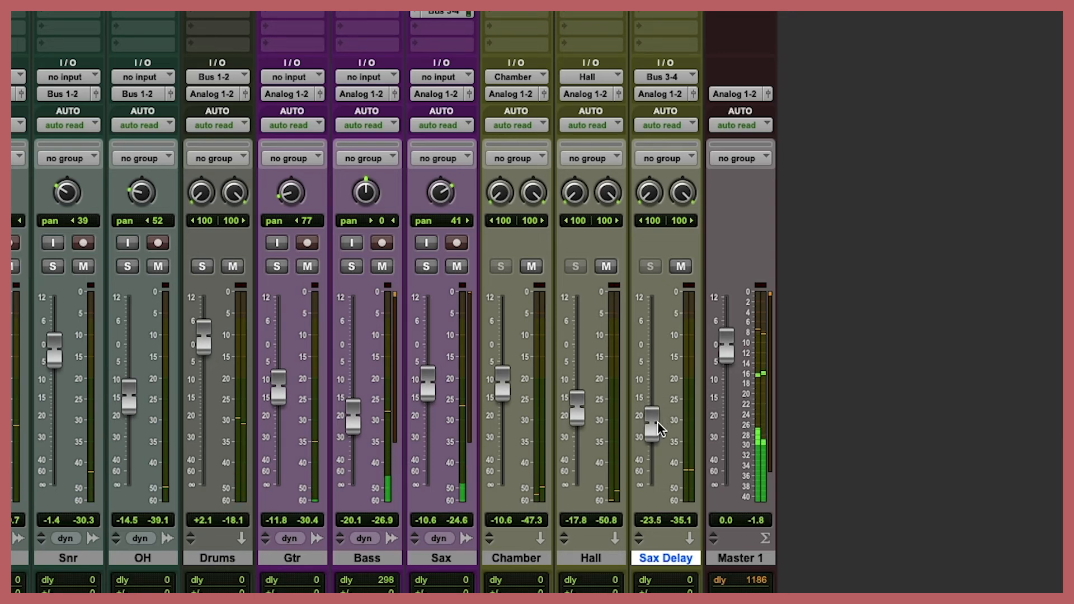
{"action": "left_click_drag", "start_coordinate": [650, 420], "coordinate": [649, 409]}
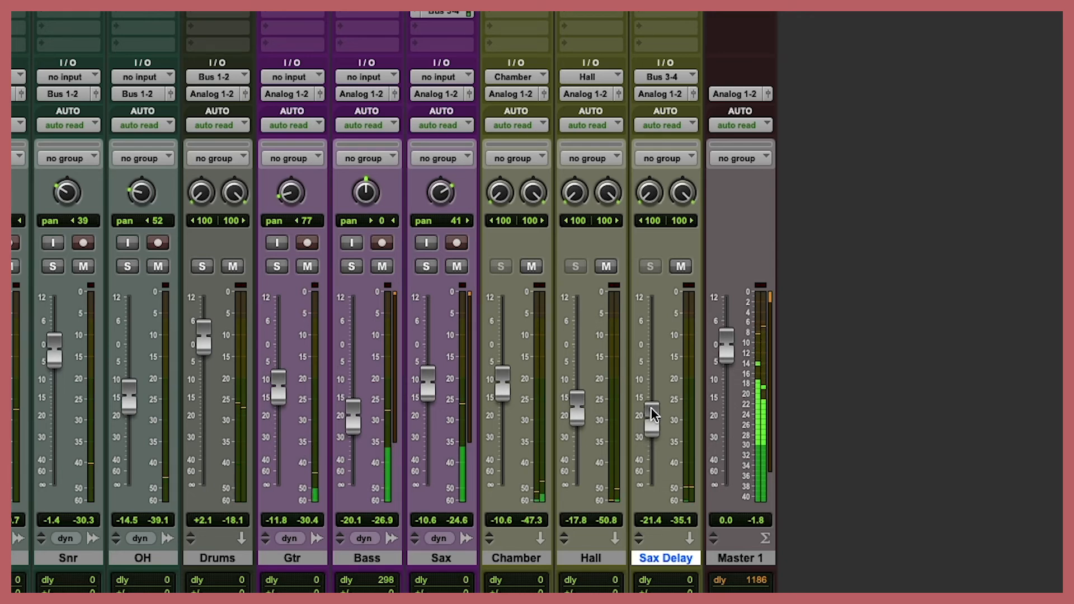
{"action": "left_click_drag", "start_coordinate": [653, 407], "coordinate": [653, 412]}
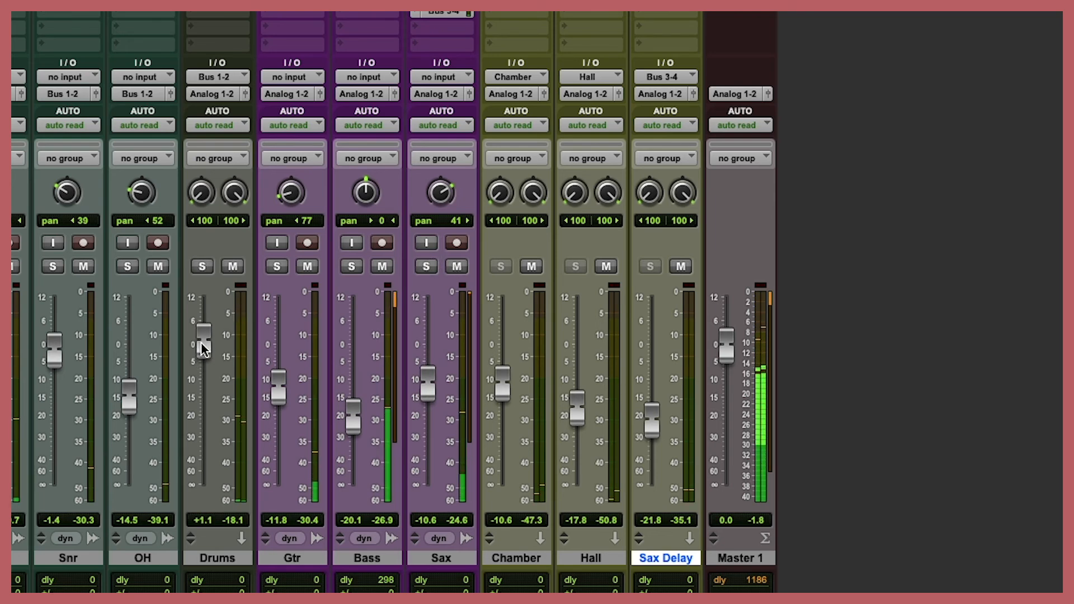
Step: Lower the Drums aux fader to +0.4 dB during playback
{"action": "left_click_drag", "start_coordinate": [201, 340], "coordinate": [204, 347]}
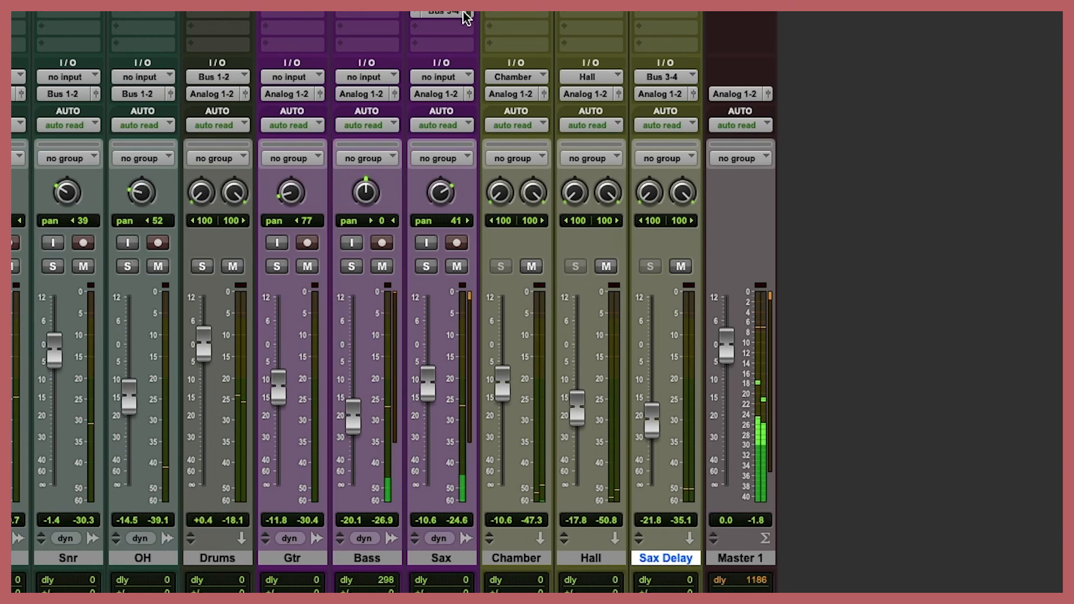
{"action": "left_click", "coordinate": [467, 558]}
{"action": "left_click", "coordinate": [649, 559]}
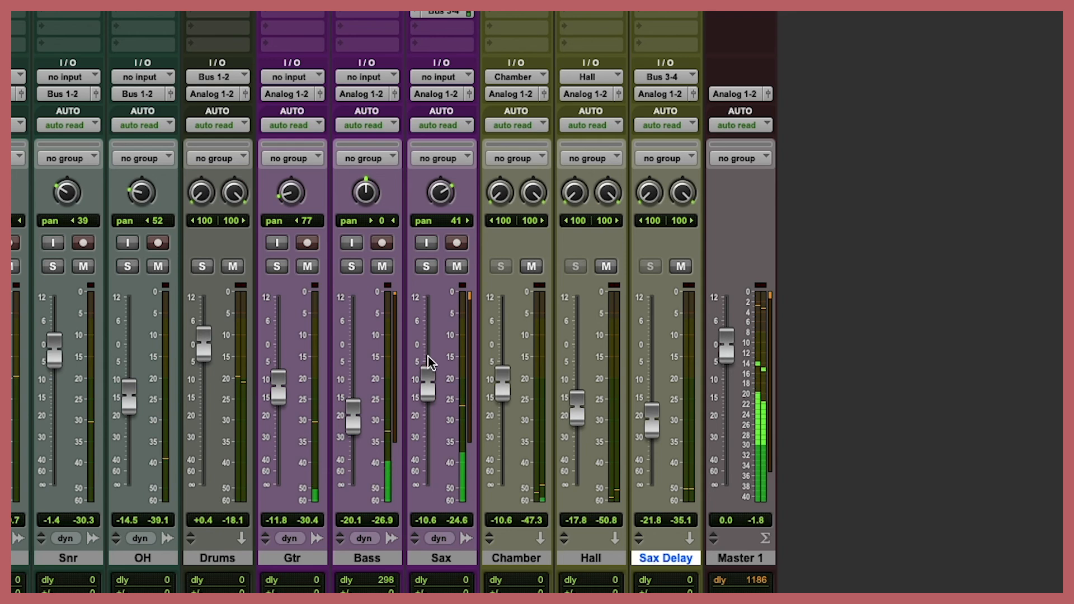